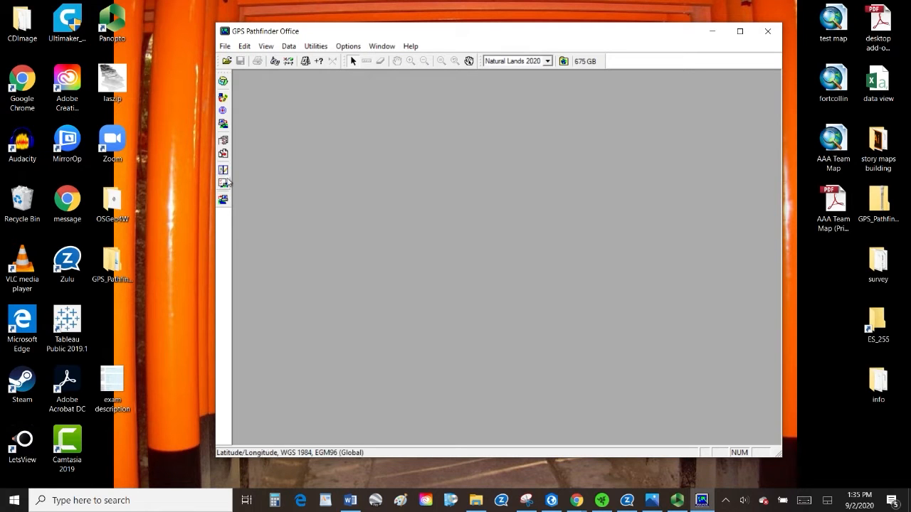
Start a new data dictionary named NaturalLands2020 and set its version to TerraSync V5.00 and later
left_click(223, 183)
left_click_drag(240, 77, 544, 110)
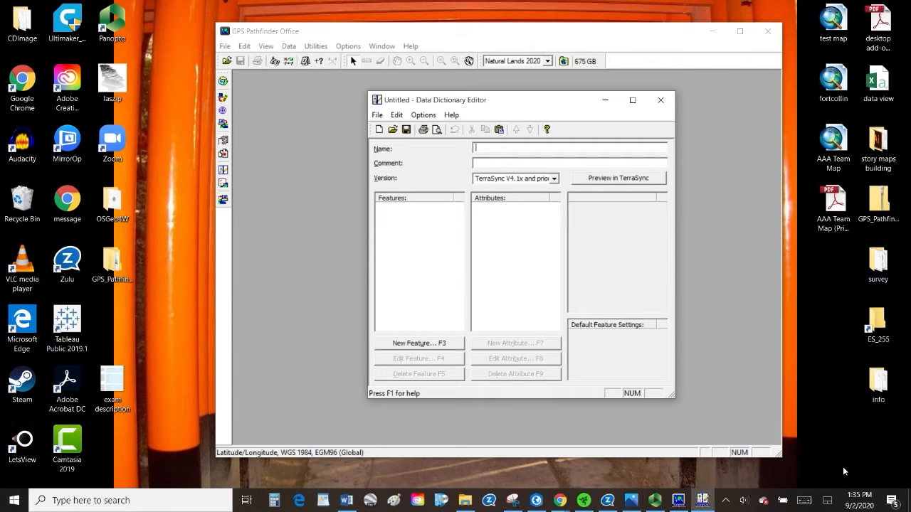
left_click_drag(529, 109, 454, 100)
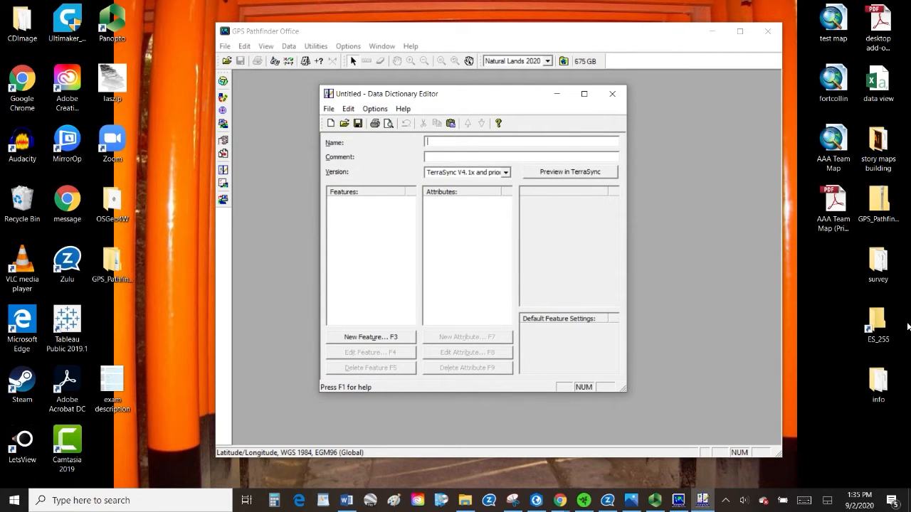
type("NaturalLands2020")
left_click(507, 173)
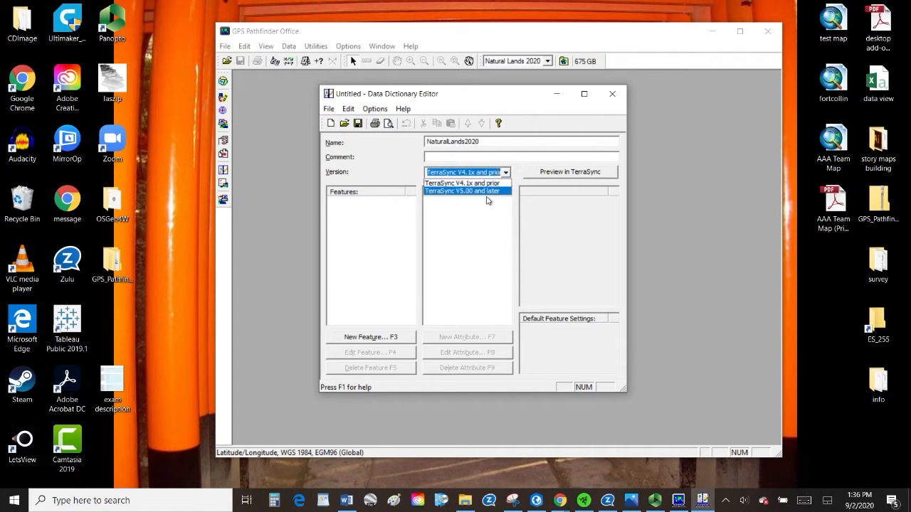
left_click(475, 195)
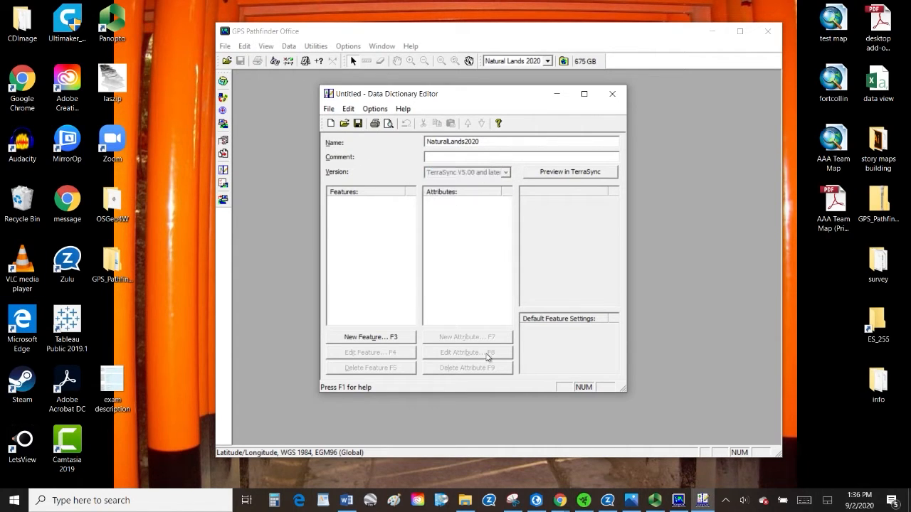
left_click_drag(461, 100, 468, 103)
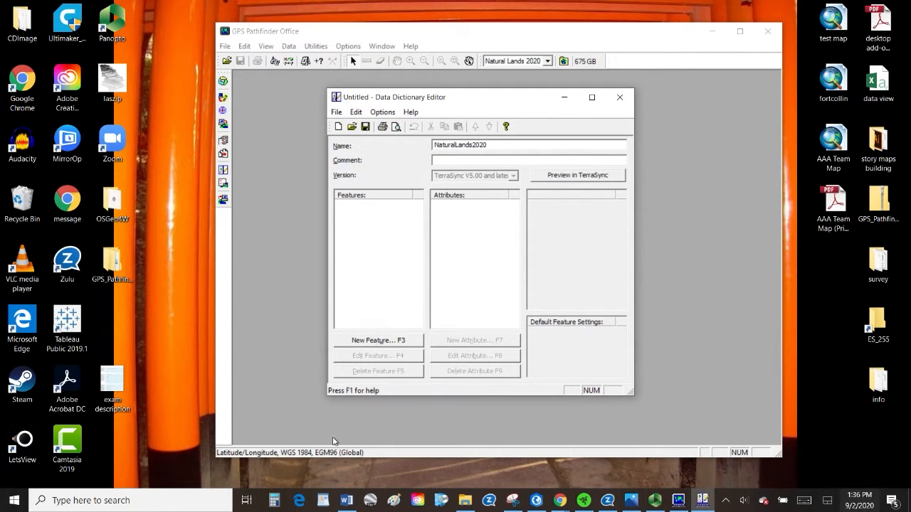
Create a point feature named Tree with the alias Tree
left_click(396, 342)
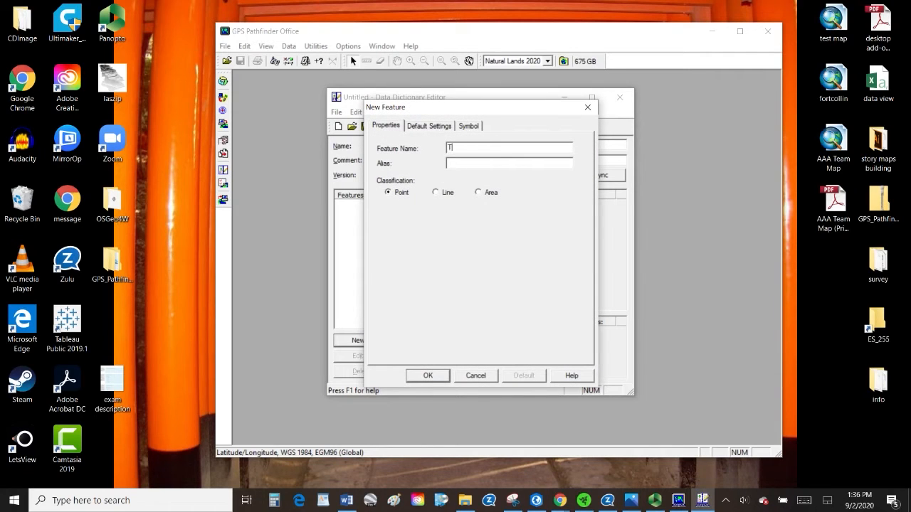
left_click(493, 166)
left_click_drag(467, 149, 447, 163)
left_click(478, 165)
left_click(428, 377)
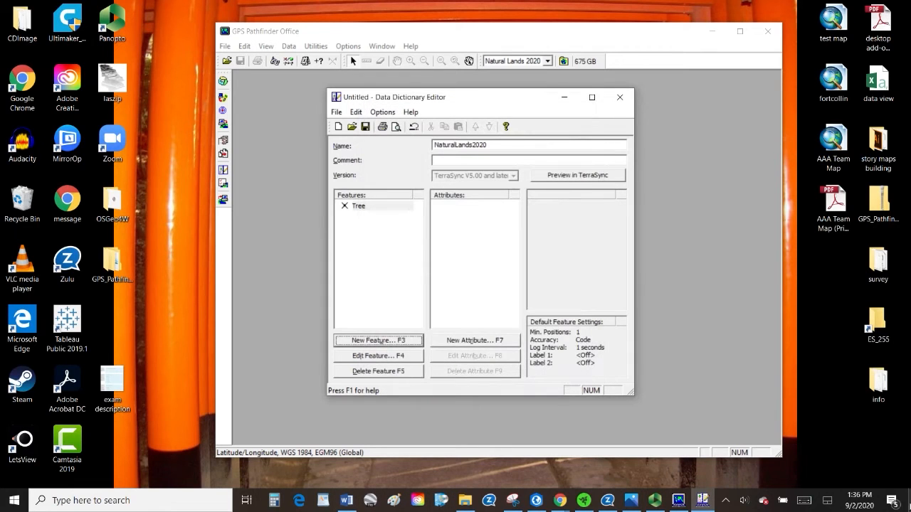
Change the Tree feature's symbol to the conifer tree style with a dark green foreground
left_click(363, 207)
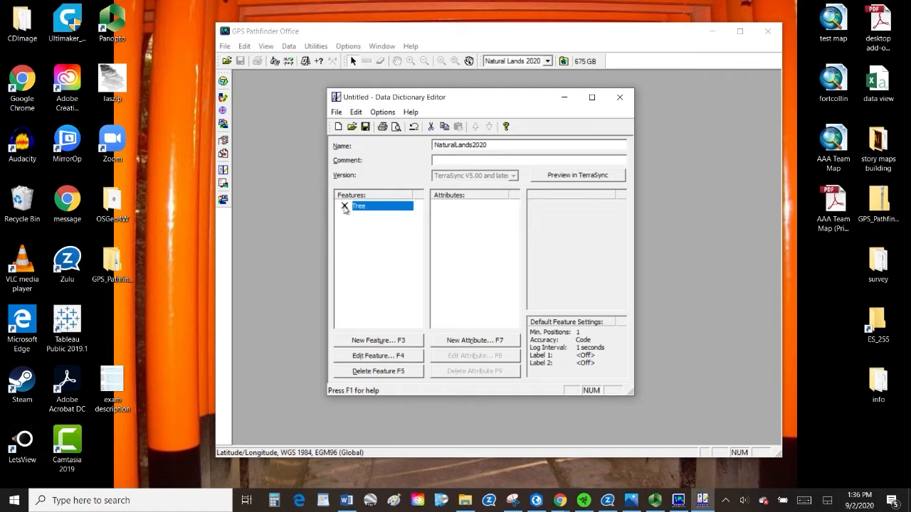
left_click(377, 355)
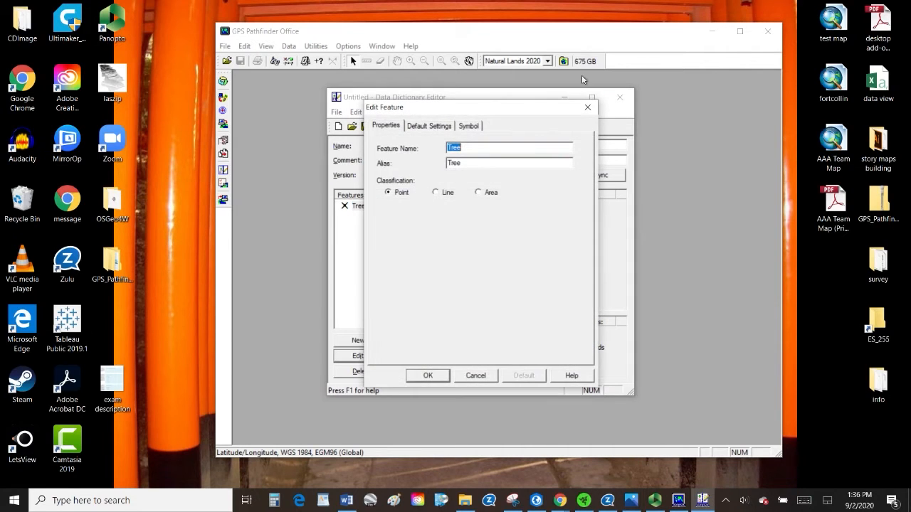
left_click(477, 130)
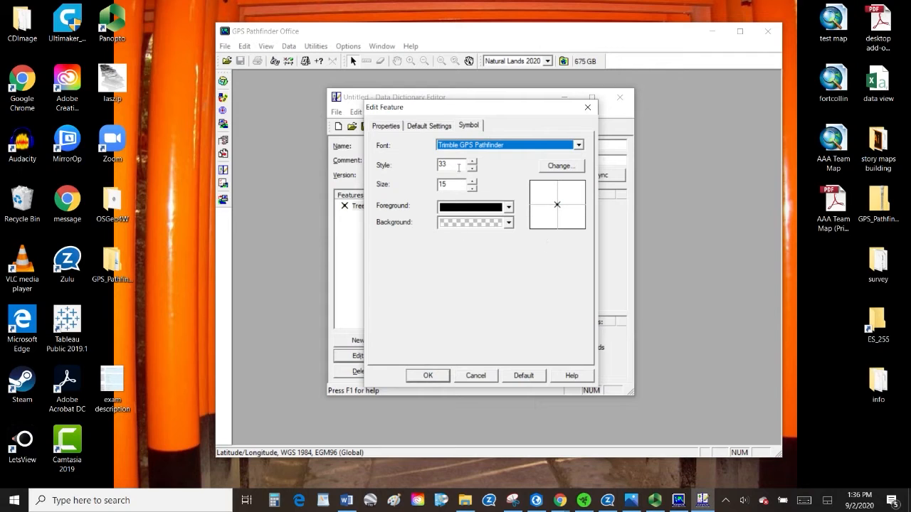
left_click(508, 207)
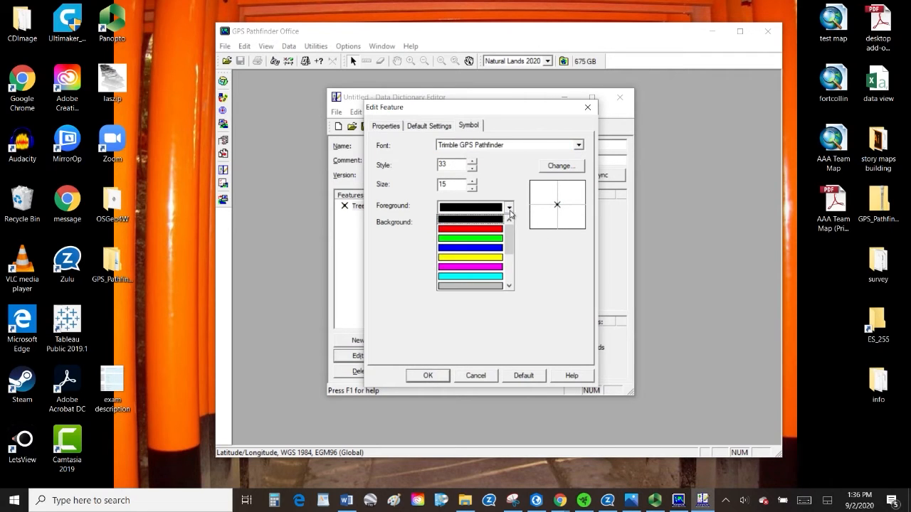
left_click_drag(510, 245, 510, 286)
left_click(491, 247)
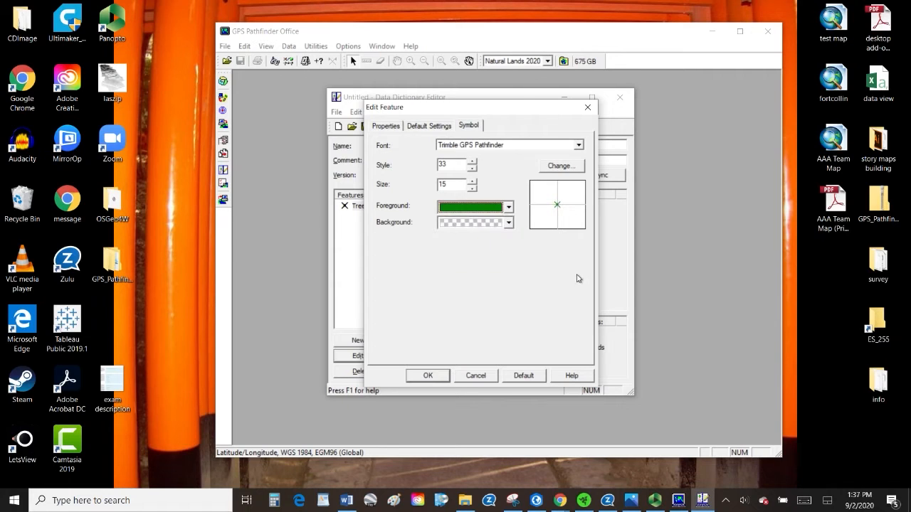
left_click(562, 168)
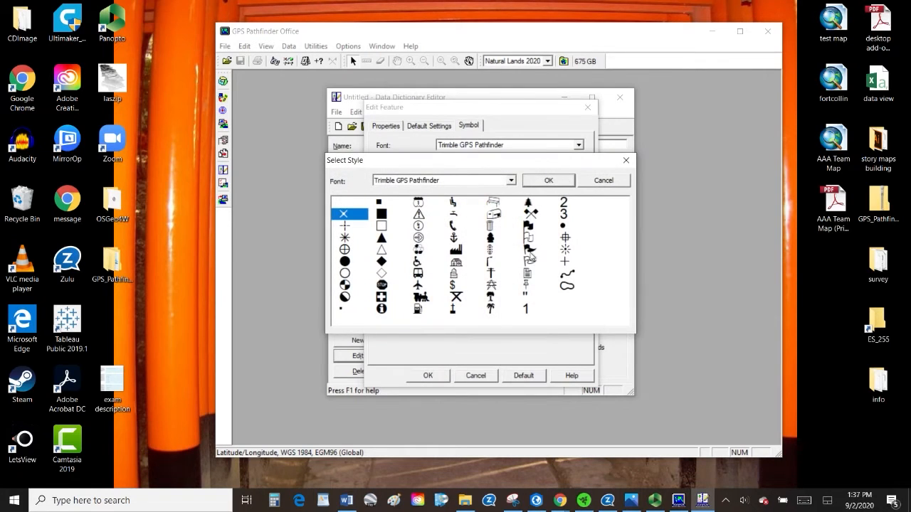
left_click(528, 206)
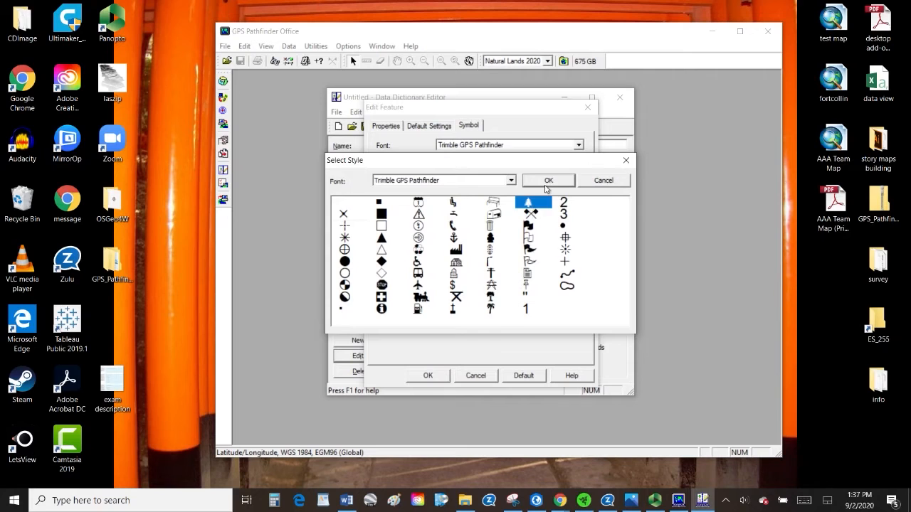
left_click(547, 182)
Set the Tree feature's minimum positions to 6, check its other settings and save the feature
left_click(434, 127)
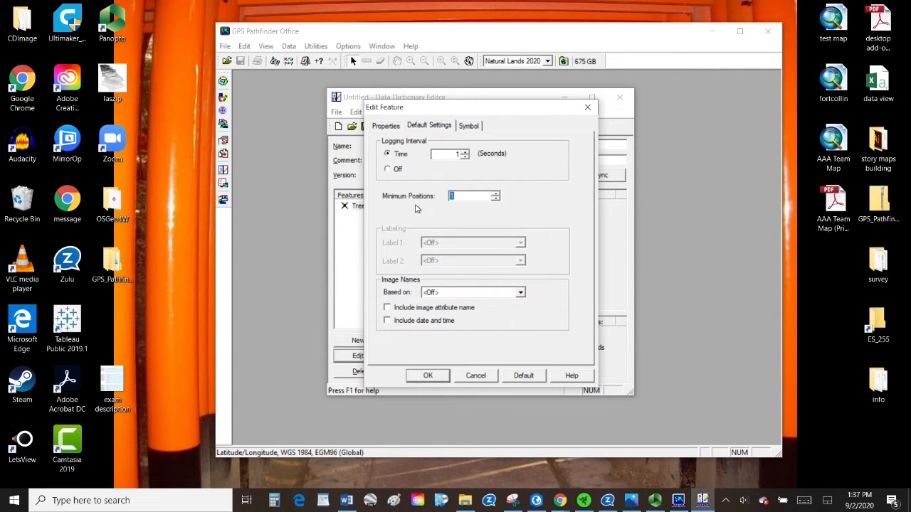
left_click_drag(462, 196, 437, 198)
type("6")
left_click(393, 127)
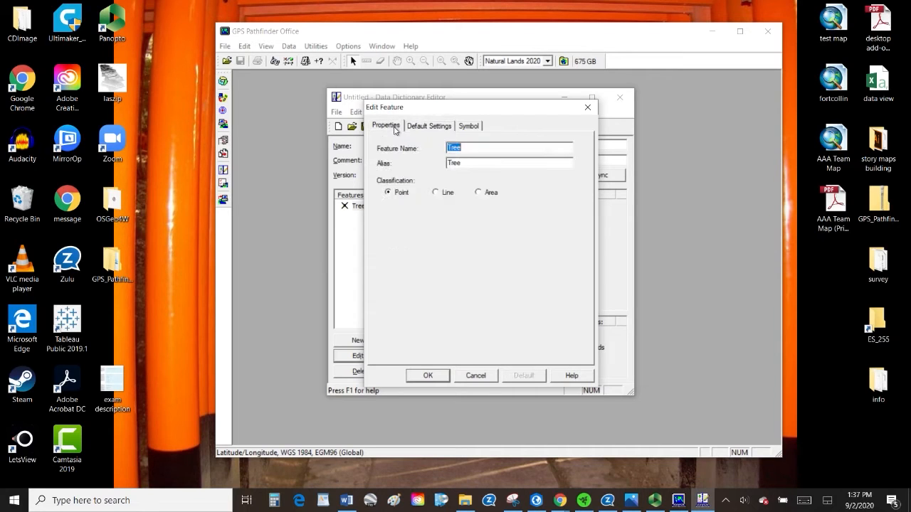
left_click(443, 130)
left_click(478, 125)
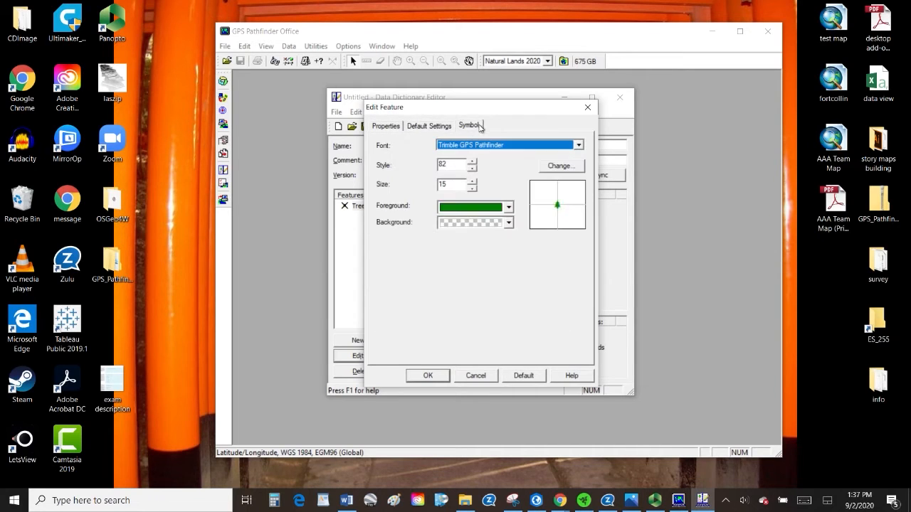
left_click(424, 376)
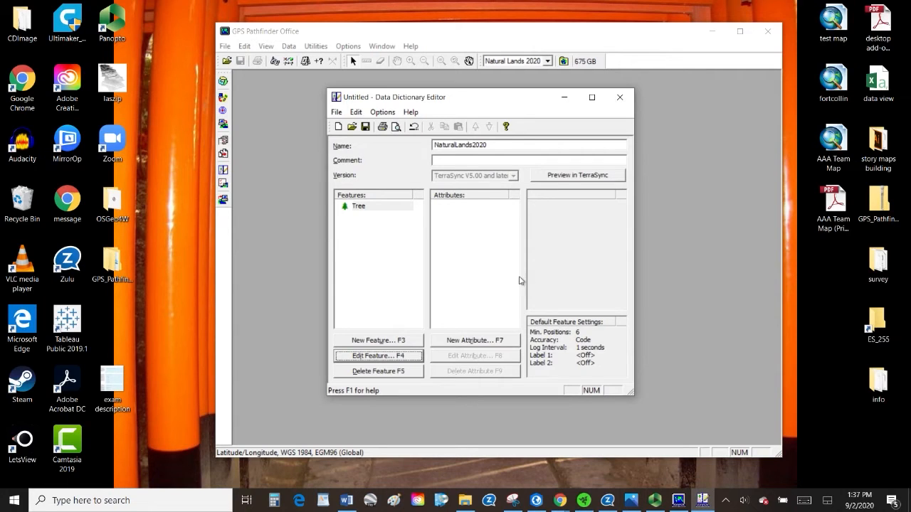
Begin a text attribute named TreeNumber for the Tree feature, with length 50 and the alias TreeNumber
left_click(488, 344)
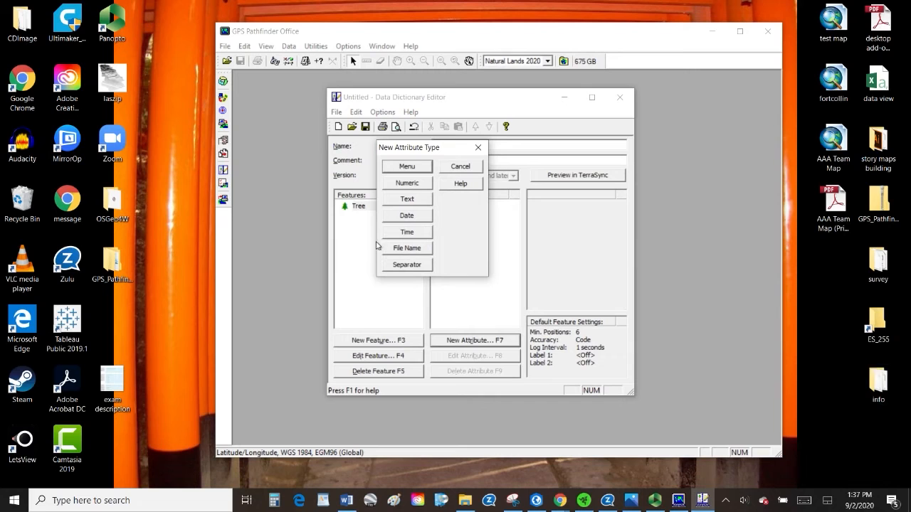
left_click(404, 199)
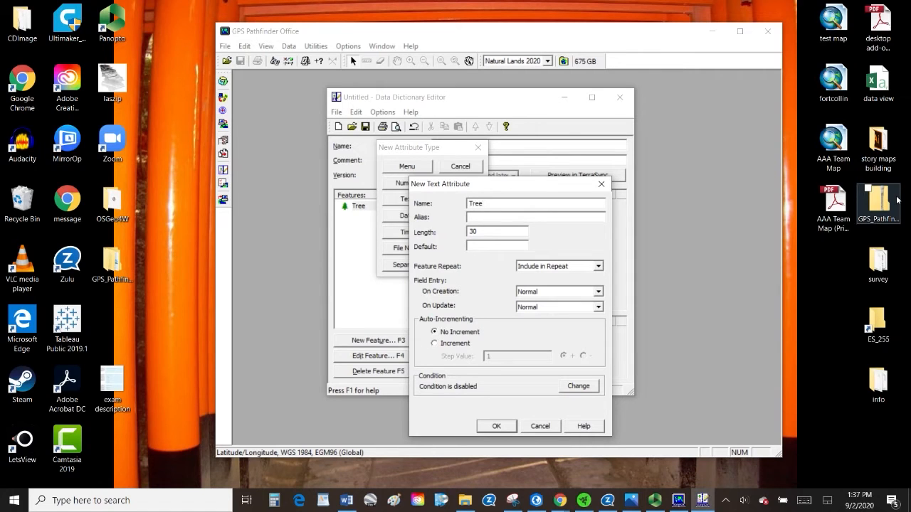
type("TreeNumber")
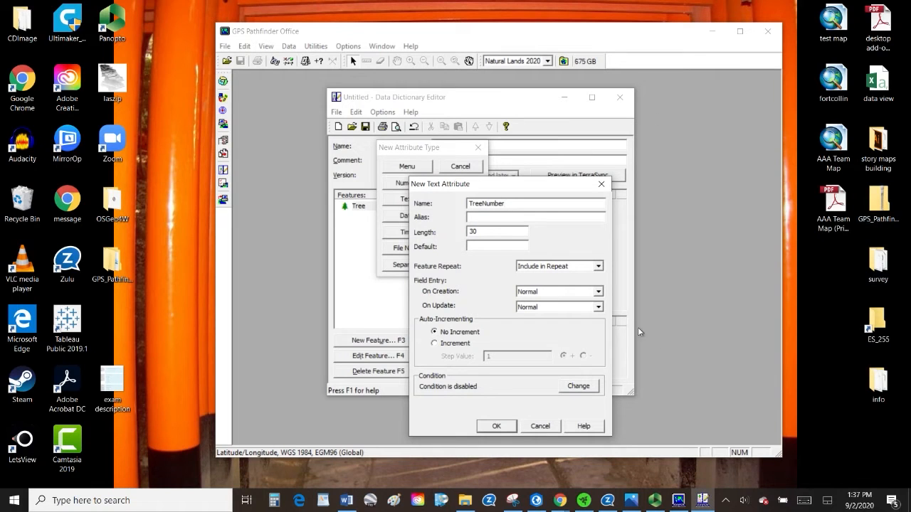
double_click(472, 232)
left_click_drag(472, 187, 501, 132)
left_click(502, 176)
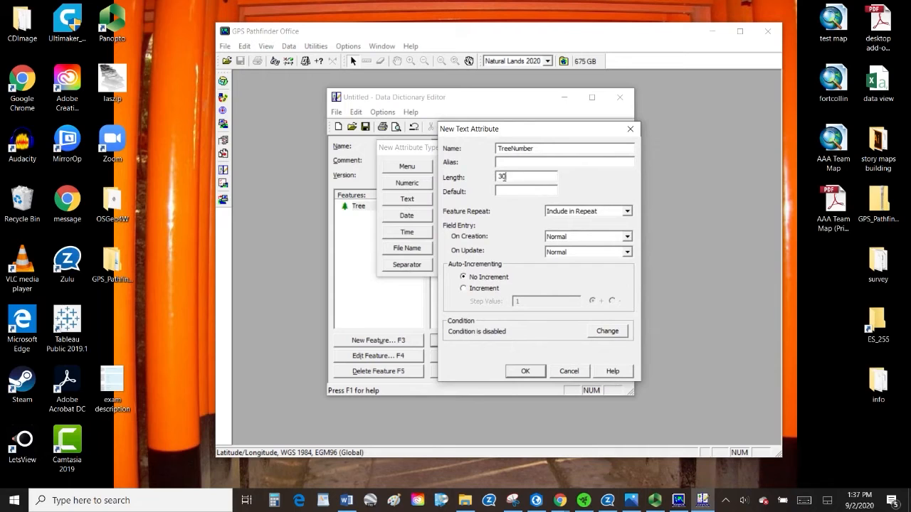
double_click(515, 175)
left_click(528, 162)
type("TreeNumber")
Set TreeNumber to Omit from Repeat and Required on creation, and add the attribute to the Tree feature
left_click(627, 212)
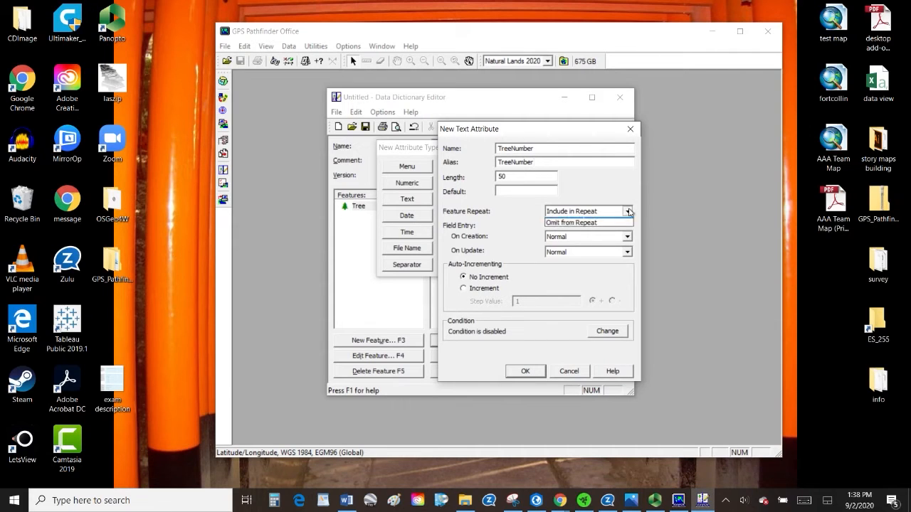
left_click(606, 230)
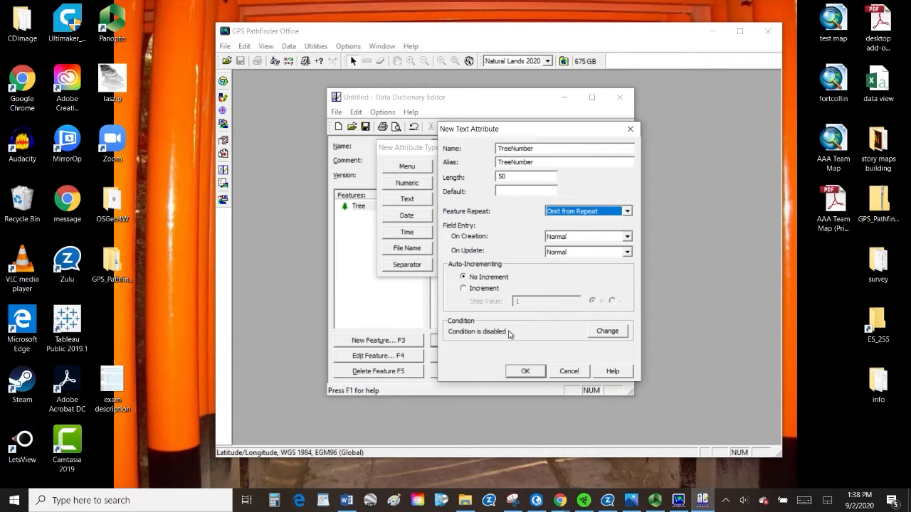
left_click(628, 237)
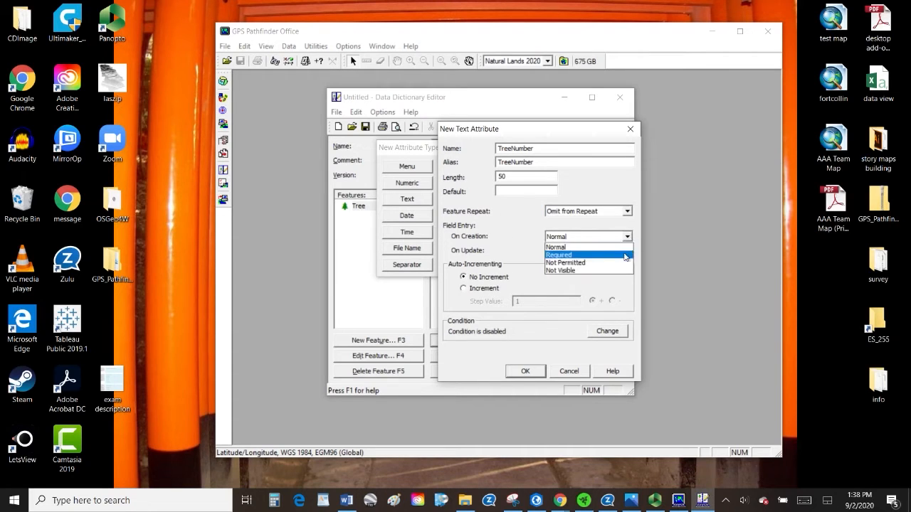
left_click(568, 255)
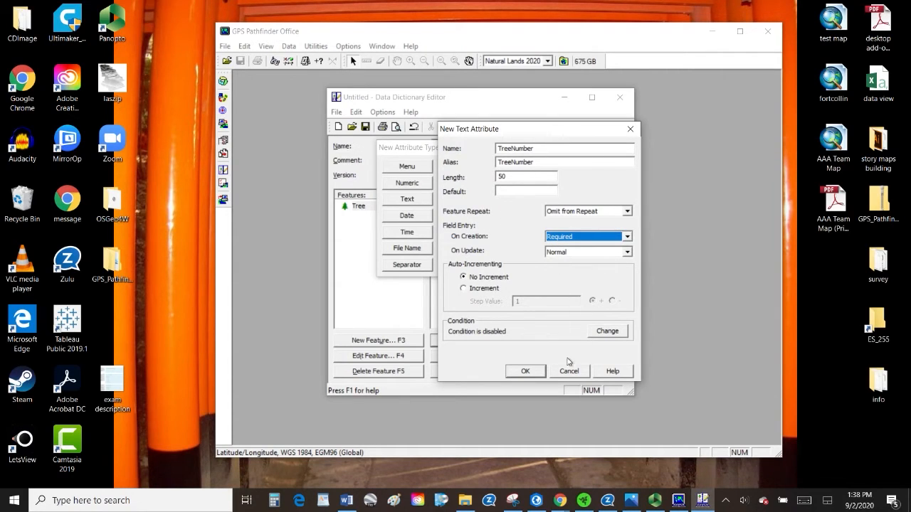
left_click(527, 371)
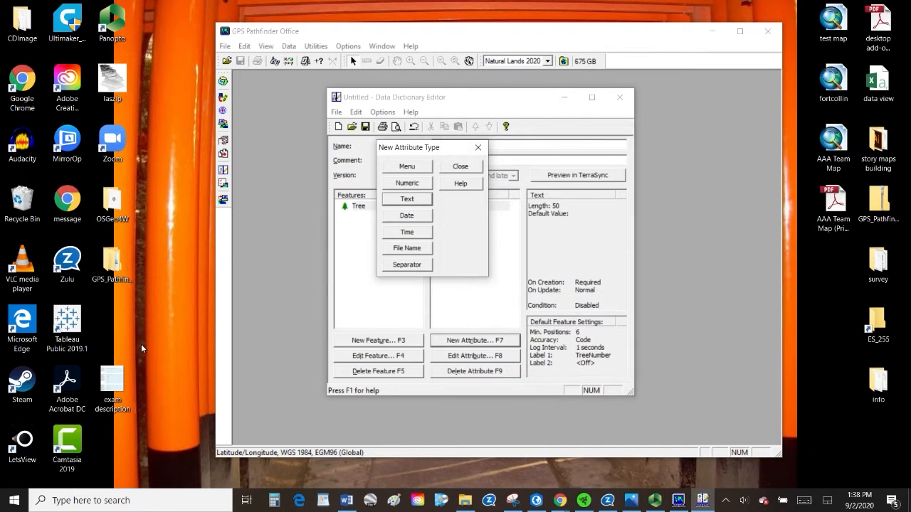
left_click(456, 166)
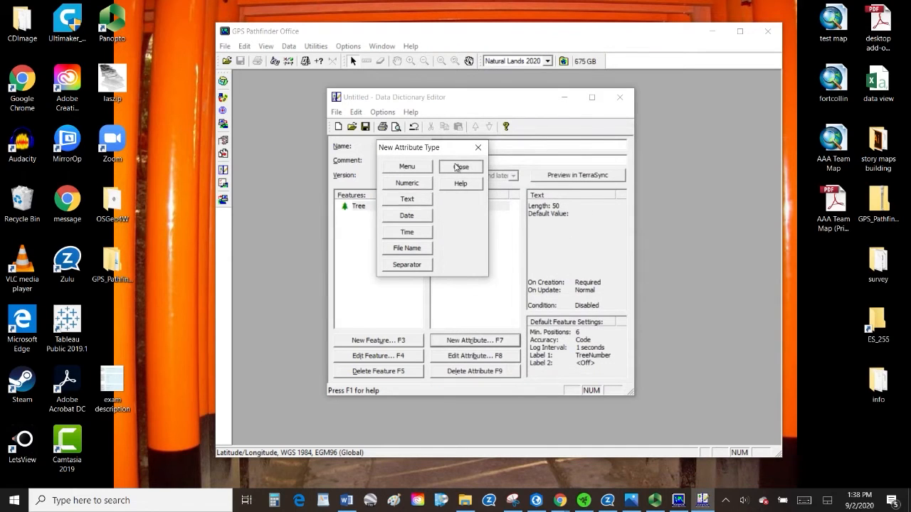
left_click(481, 208)
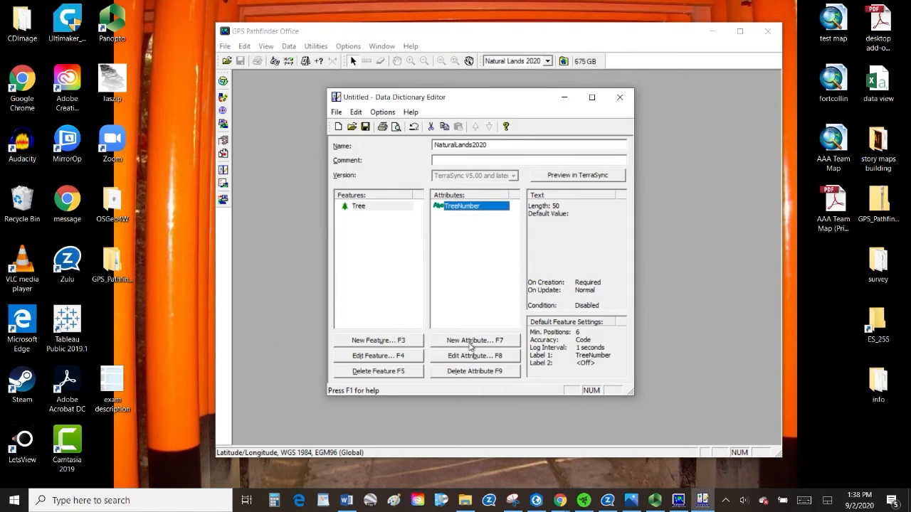
Begin a menu attribute named TreeType for the Tree feature
left_click(497, 345)
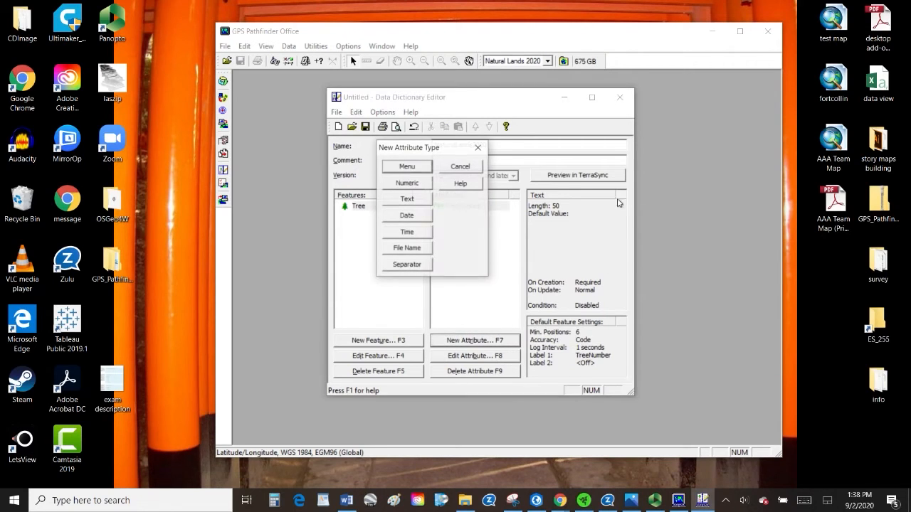
left_click(421, 168)
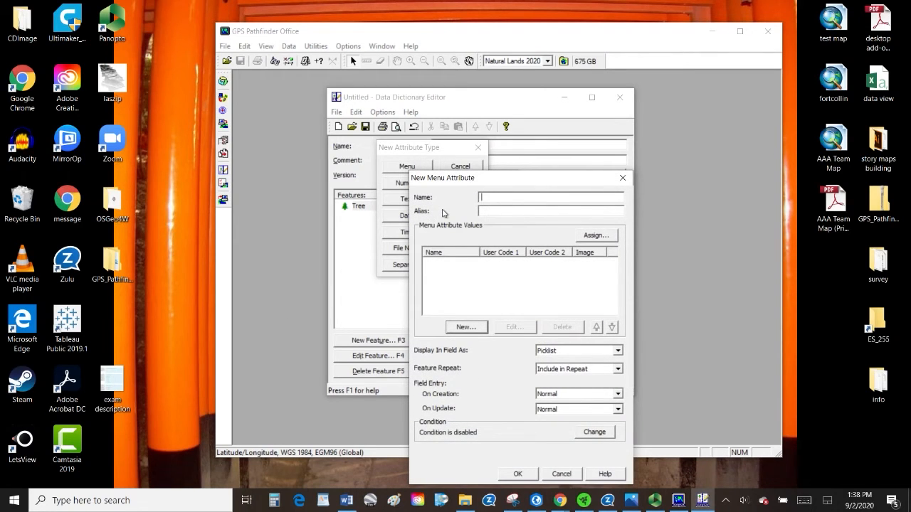
type("TreeType")
Give the TreeType attribute the alias Type and add the menu values Green, Brown, Grey and Black
left_click(466, 328)
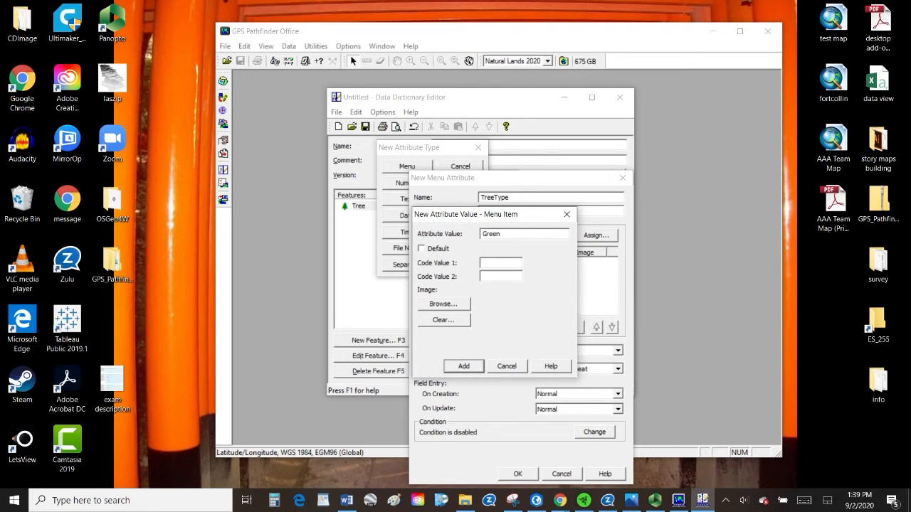
key("Return")
type("Brown")
key("Return")
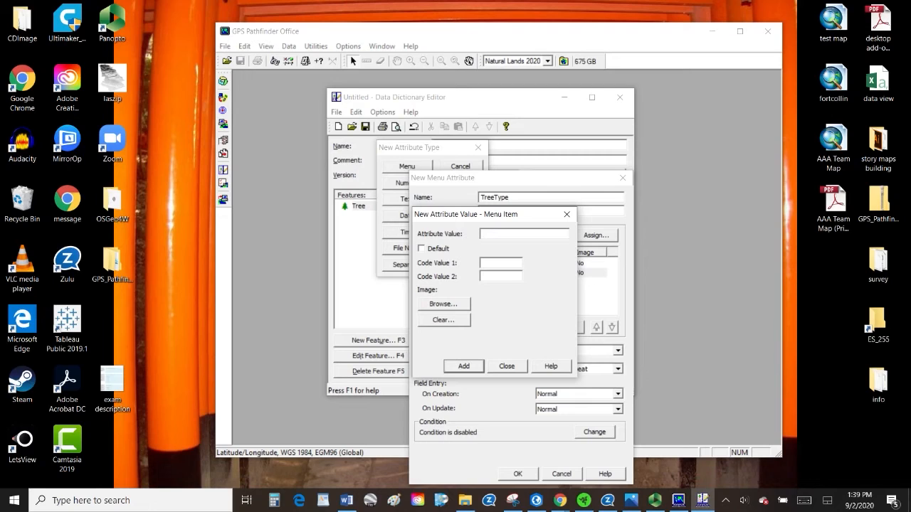
key("Return")
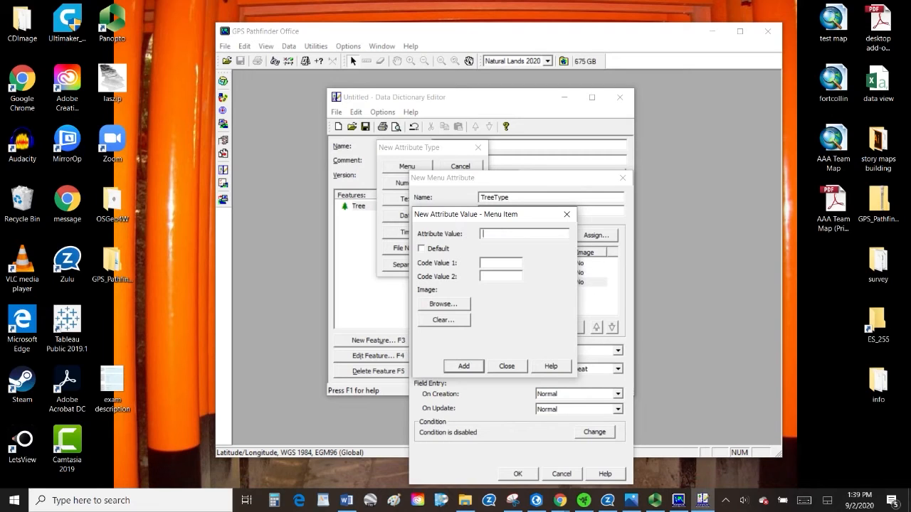
key("Return")
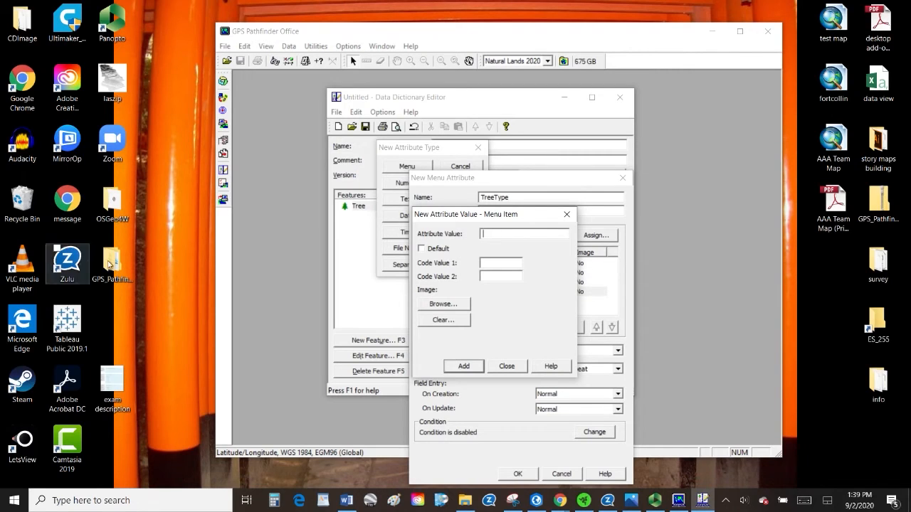
left_click(507, 366)
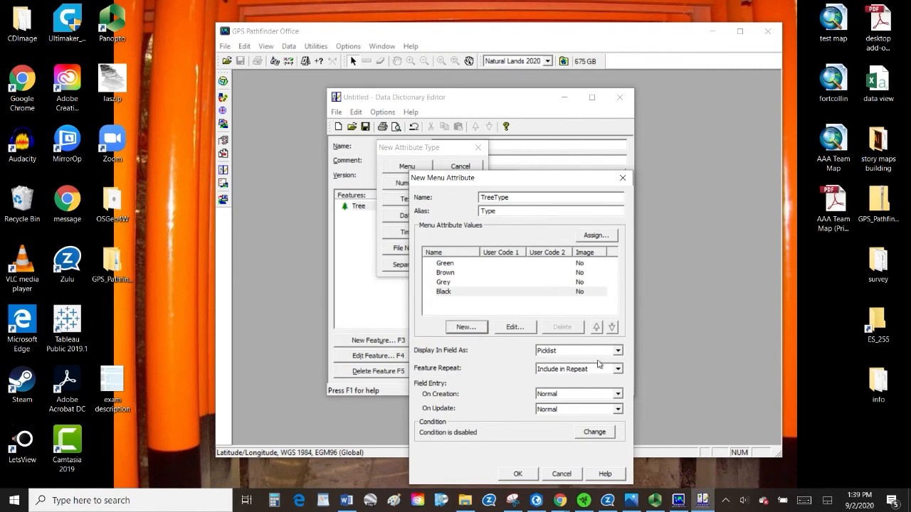
Display TreeType as a Picklist, make it Required on creation, and add the attribute to the Tree feature
left_click(618, 351)
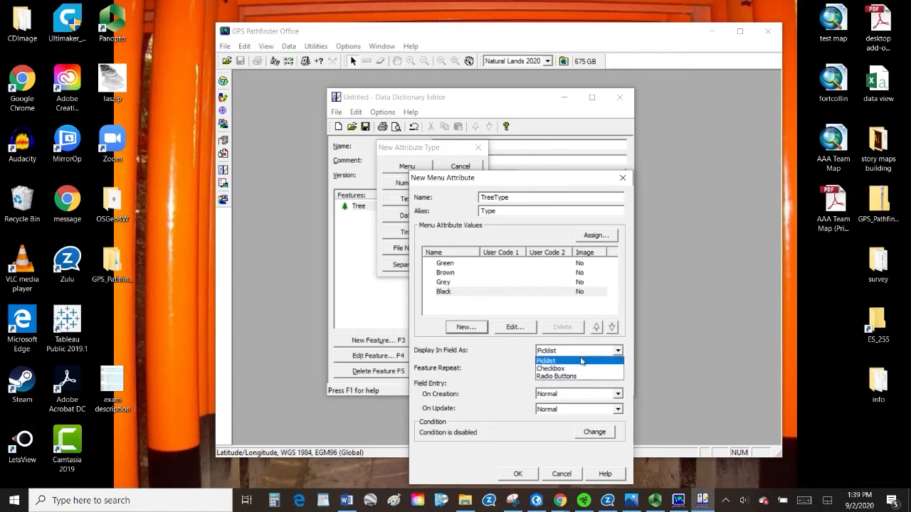
left_click(553, 362)
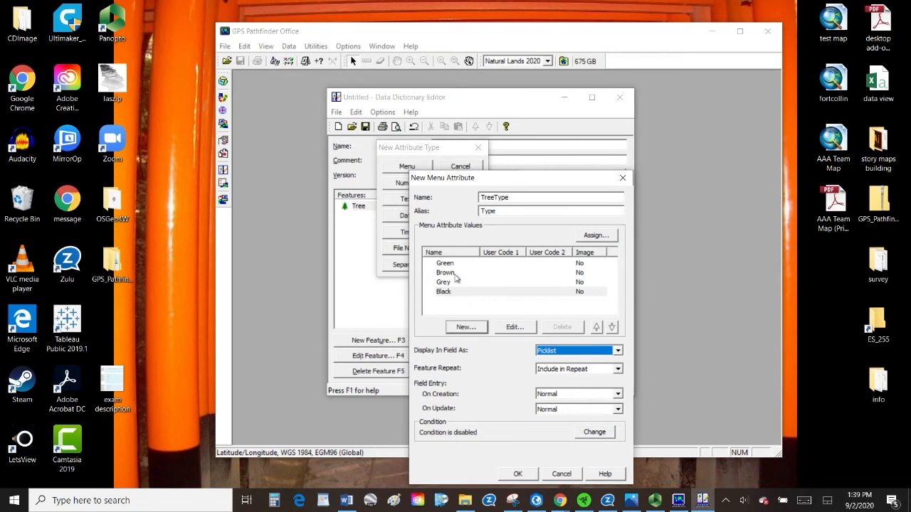
left_click(616, 394)
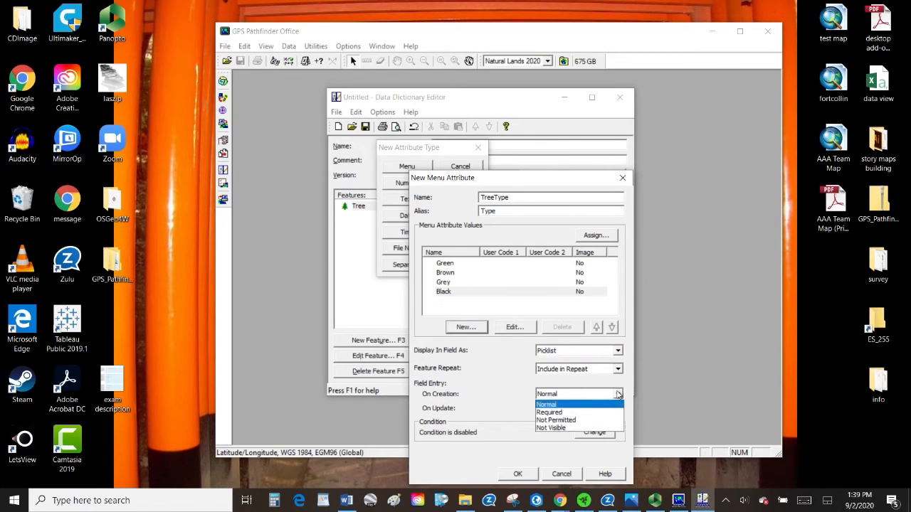
left_click(538, 413)
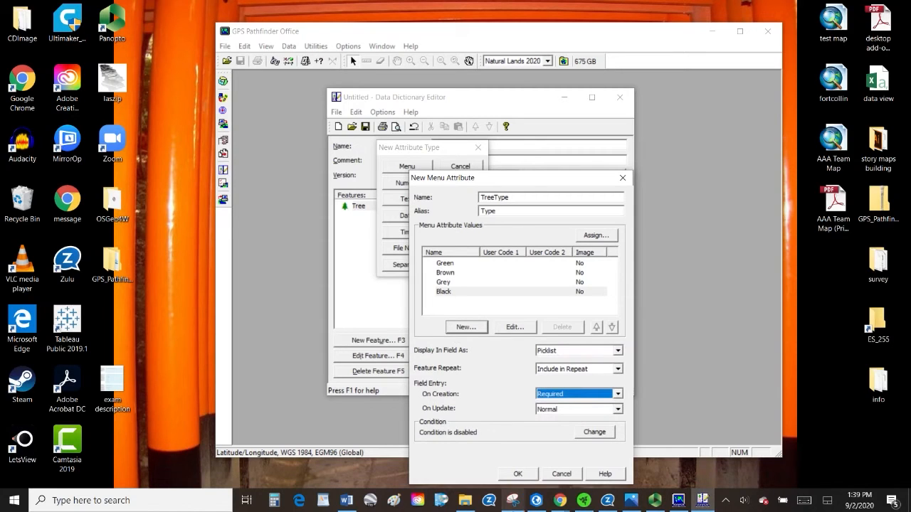
left_click(501, 476)
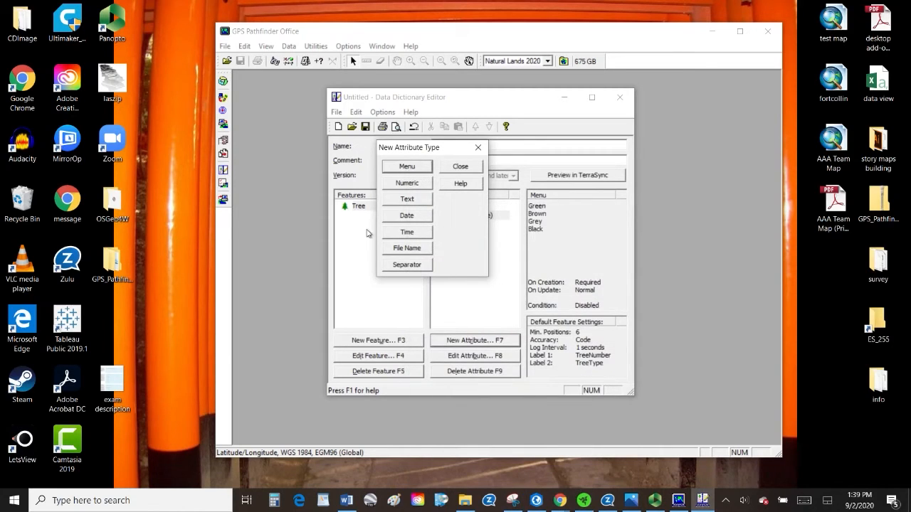
Begin a date attribute named DateCollected for the Tree feature, with the same text as its alias
left_click(422, 216)
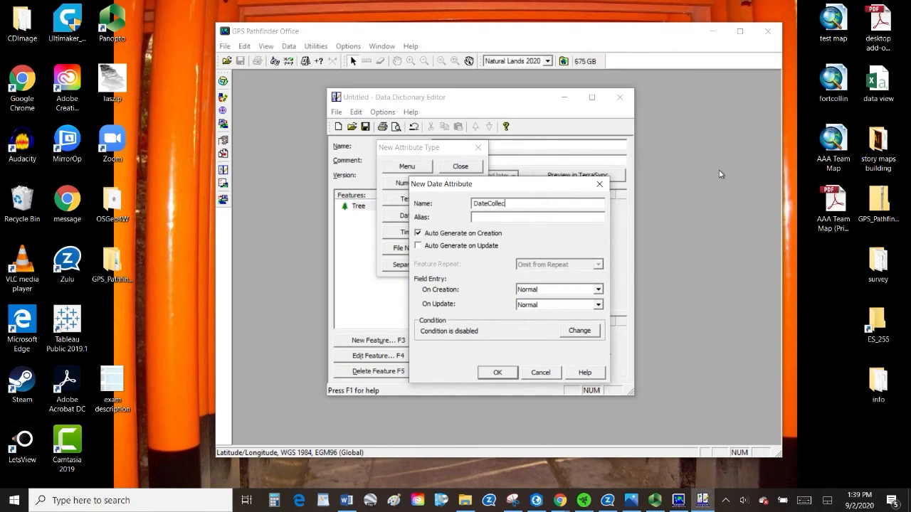
left_click_drag(530, 202, 471, 204)
key("ctrl+c")
left_click(500, 216)
key("ctrl+v")
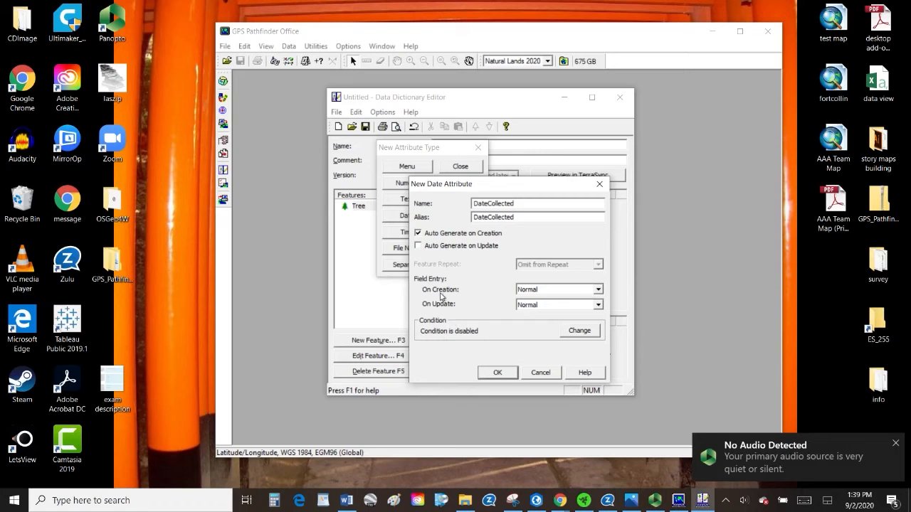
Make DateCollected Required on creation, add it to the Tree feature, and finish adding attributes
left_click(599, 290)
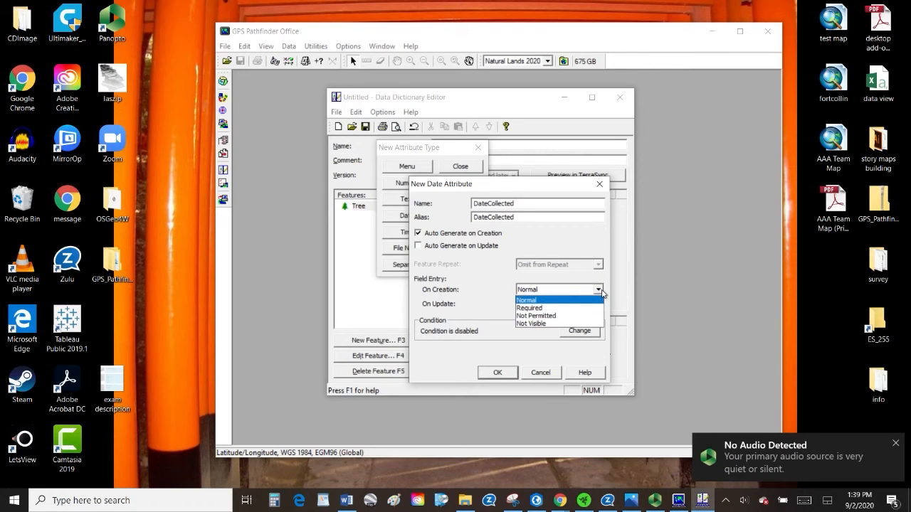
left_click(532, 308)
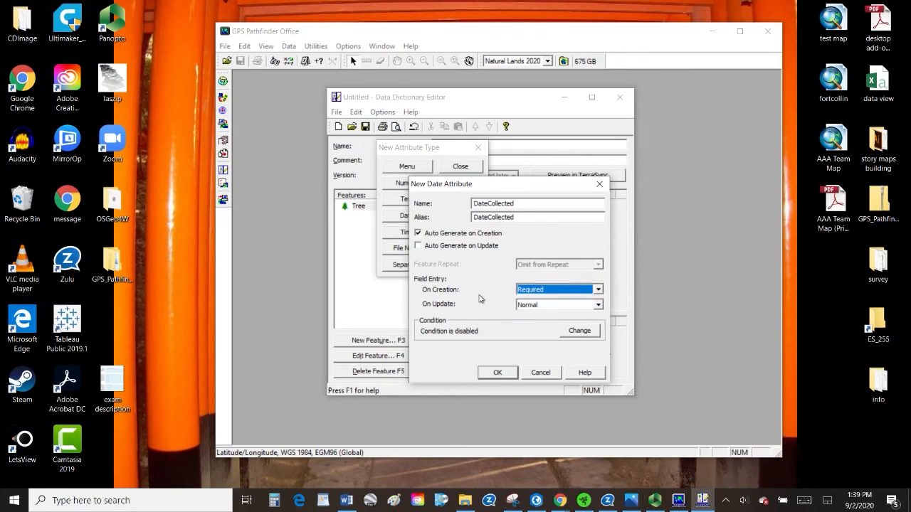
left_click(493, 374)
left_click(457, 166)
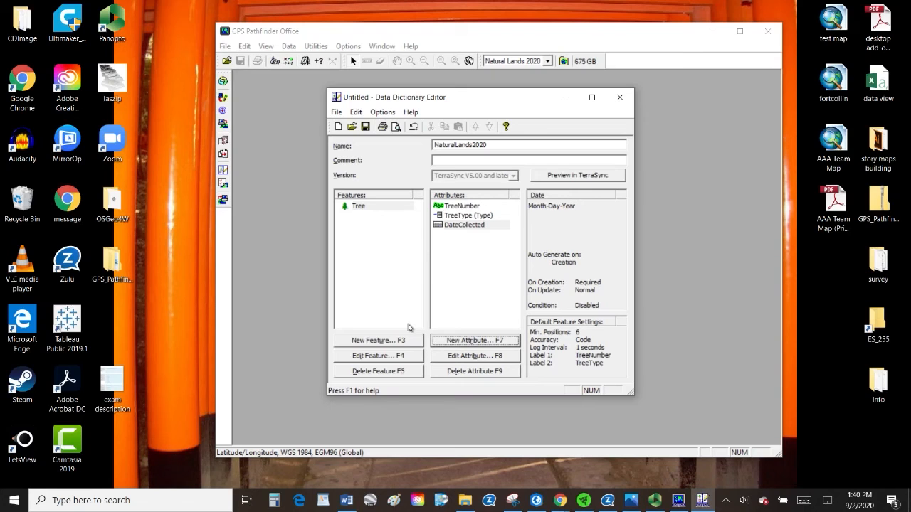
Save the data dictionary as NaturalLands2020 in My Drive on Google Drive File Stream (G:)
left_click(363, 128)
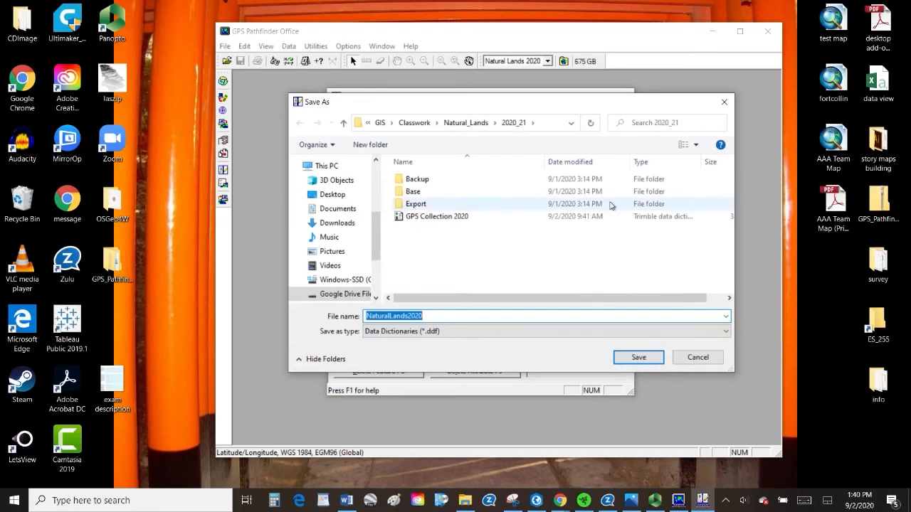
left_click(343, 293)
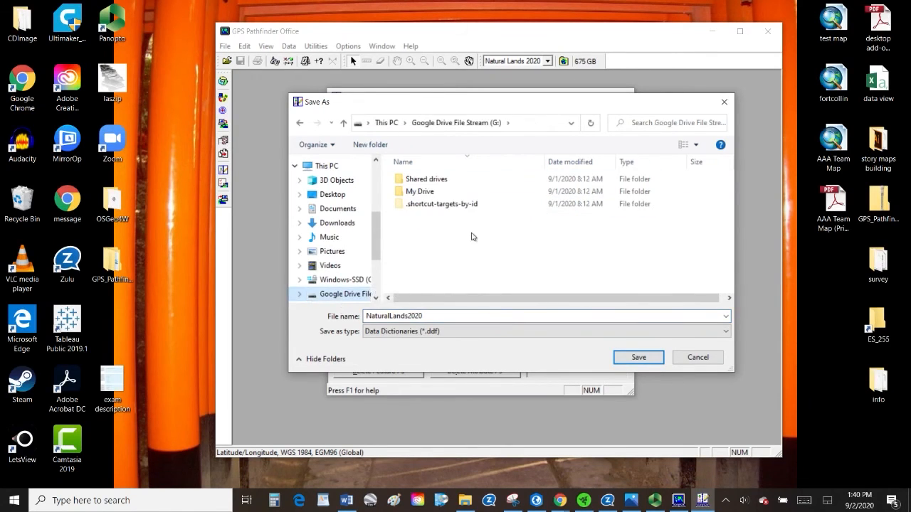
double_click(420, 192)
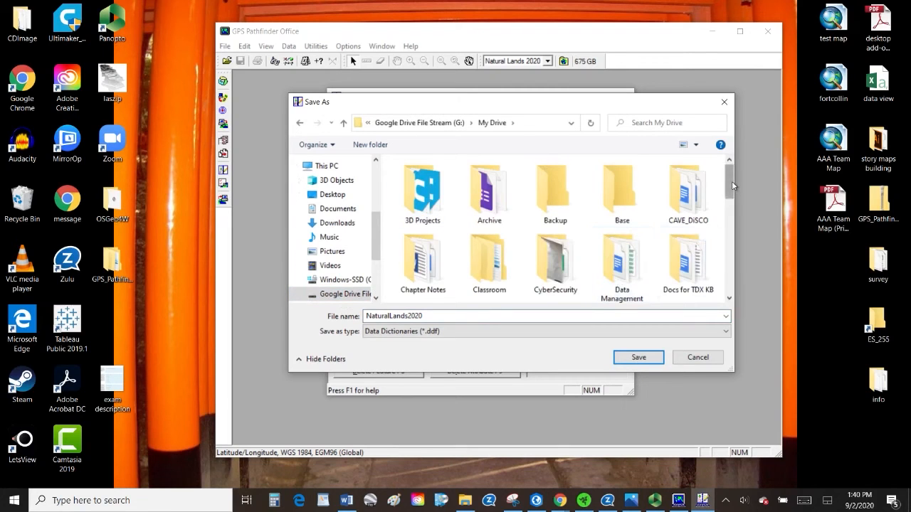
left_click_drag(731, 181, 740, 289)
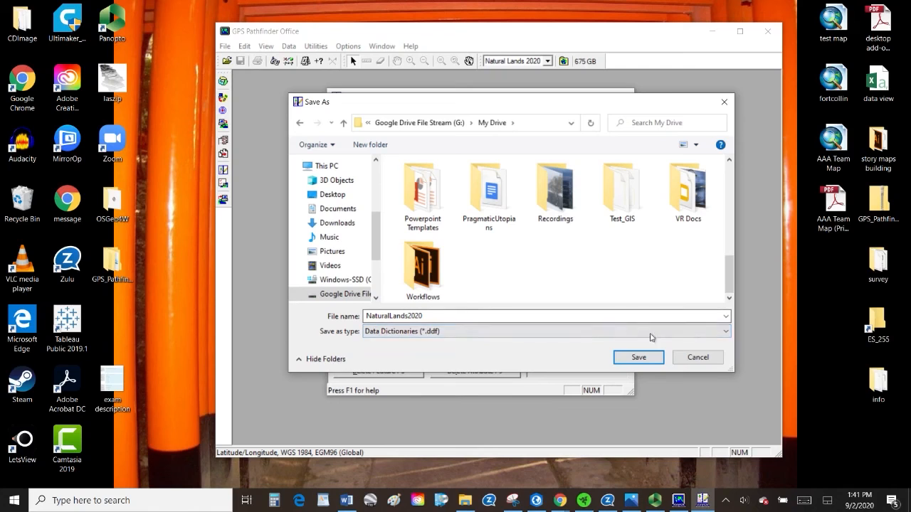
left_click(639, 358)
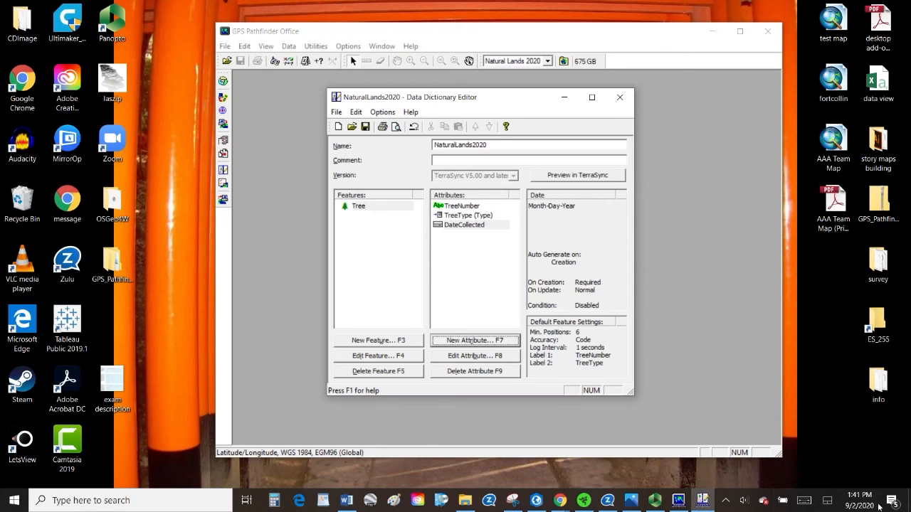
In File Explorer, copy the NaturalLands2020 dictionary file from My Drive to the SDHC (D:) card, and return to the Data Dictionary Editor
left_click(465, 500)
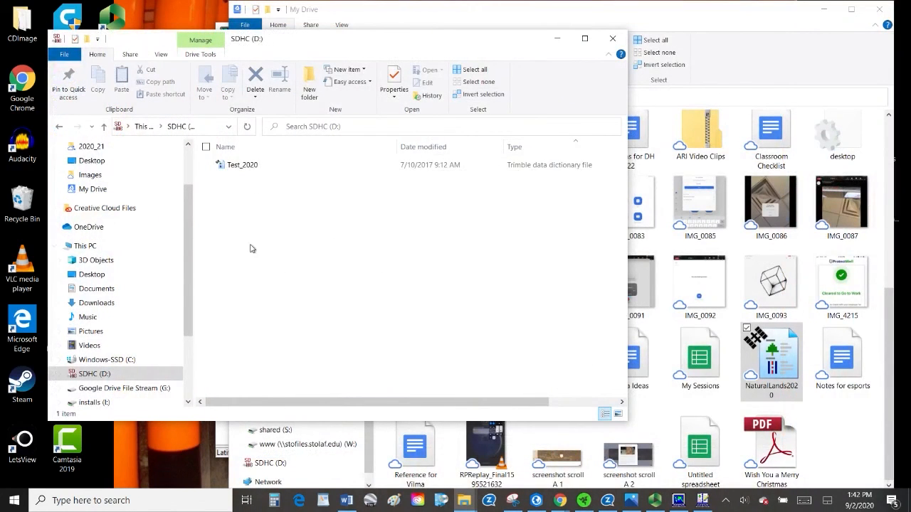
left_click_drag(462, 44, 449, 47)
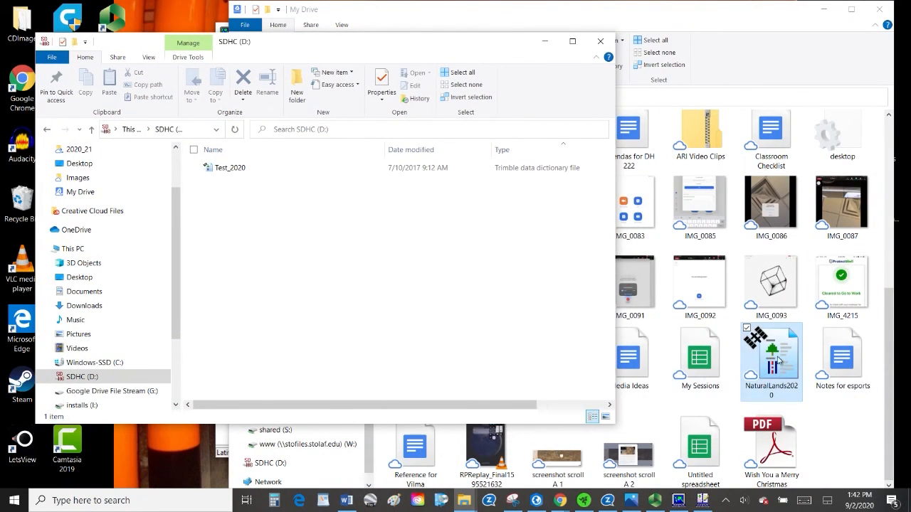
left_click_drag(779, 362, 505, 275)
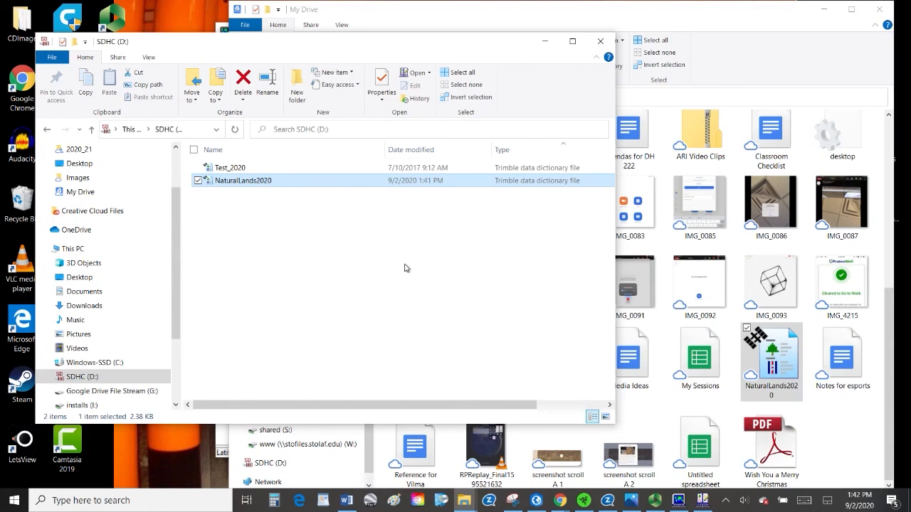
left_click(545, 43)
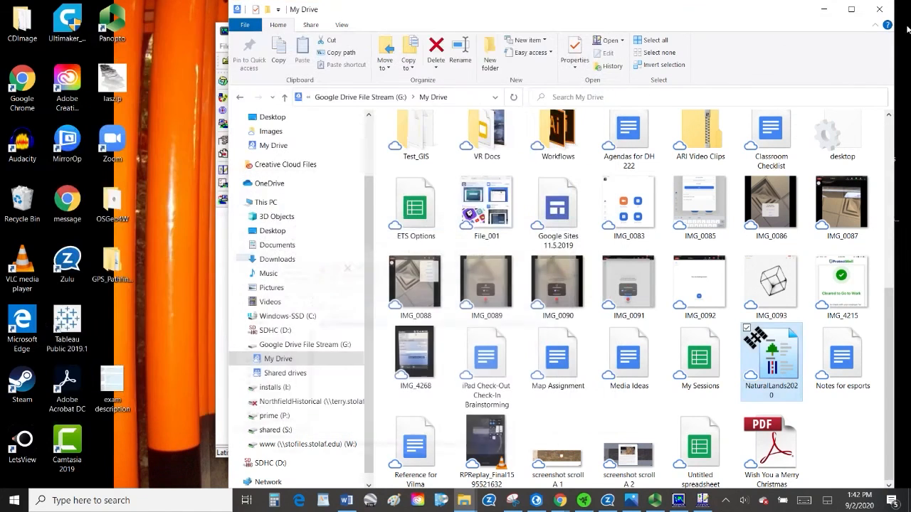
left_click_drag(751, 12, 656, 30)
left_click(730, 30)
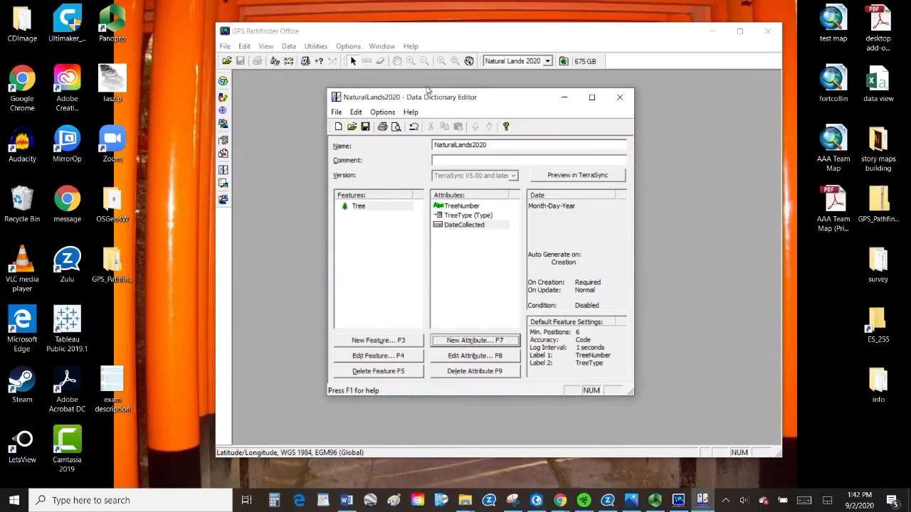